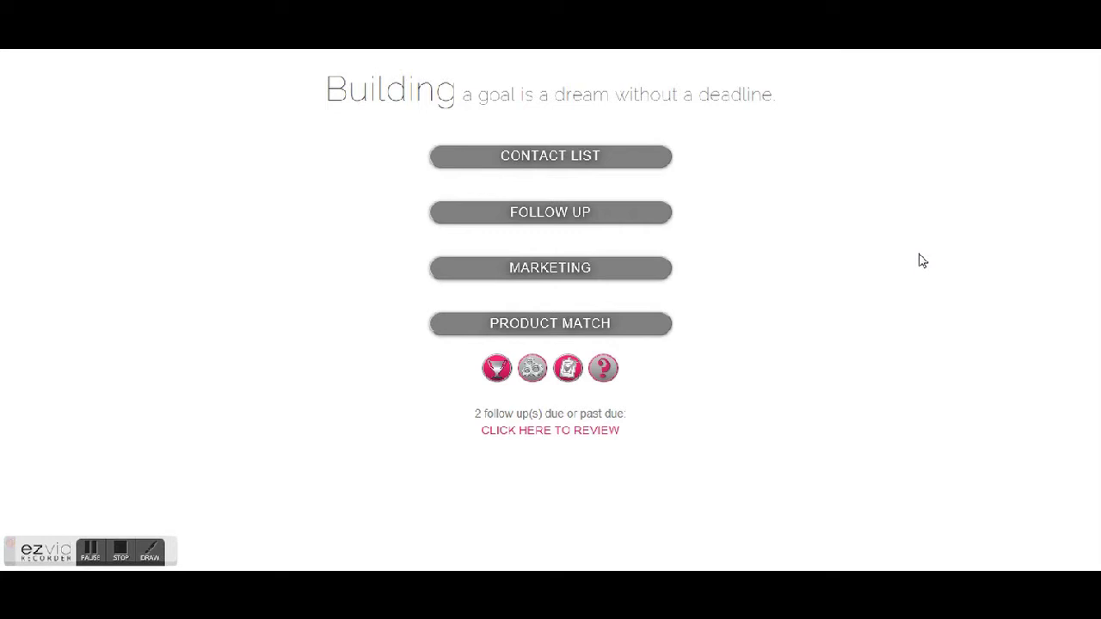
# Step: Open the follow-up list and sort its entries by name
pyautogui.click(584, 215)
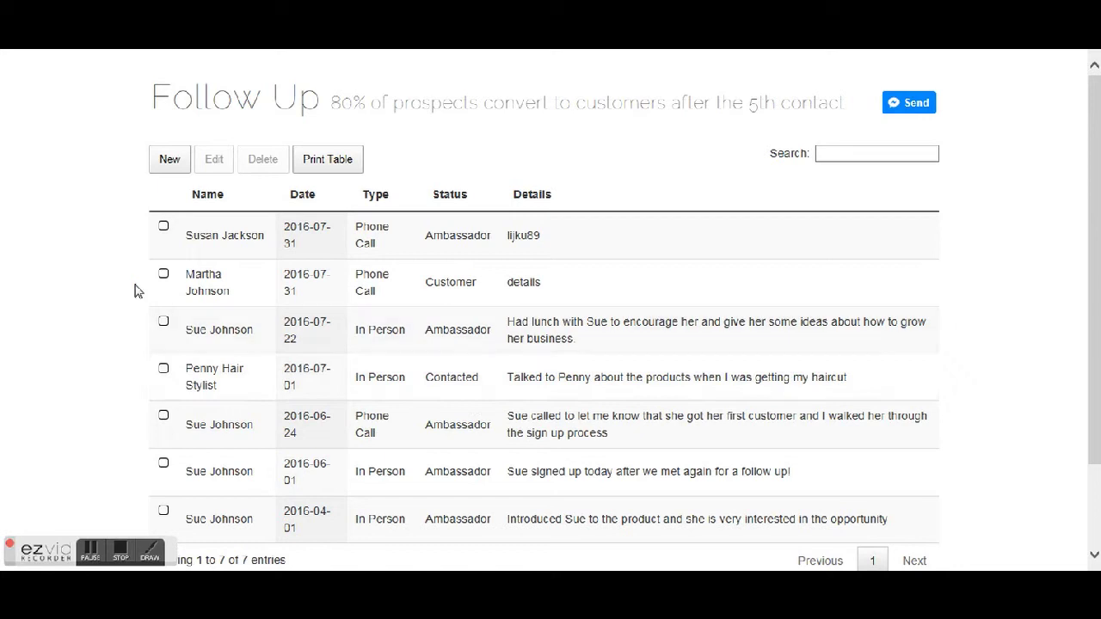
pyautogui.click(215, 198)
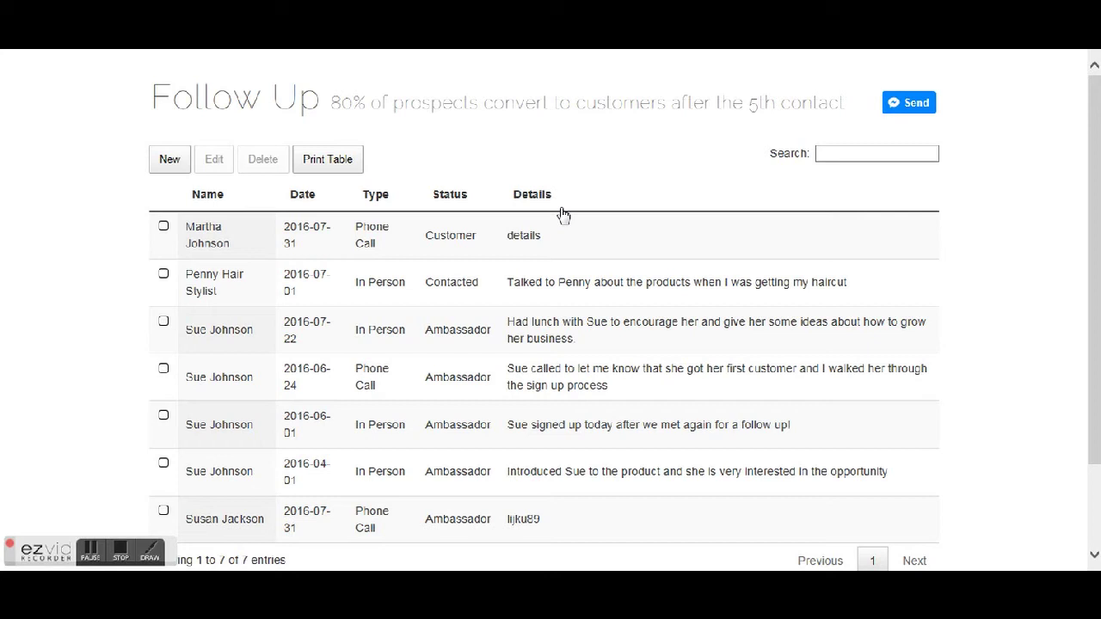
# Step: Filter the follow-ups by one ambassador's first name and view the printable version of the table
pyautogui.click(854, 153)
pyautogui.write('sue')
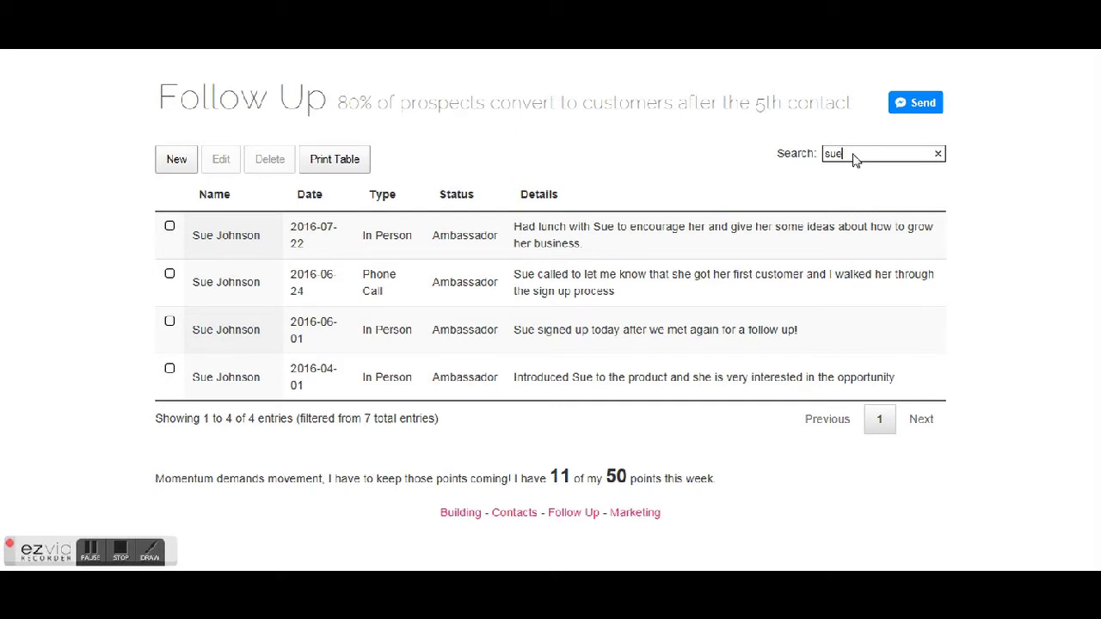
pyautogui.click(346, 161)
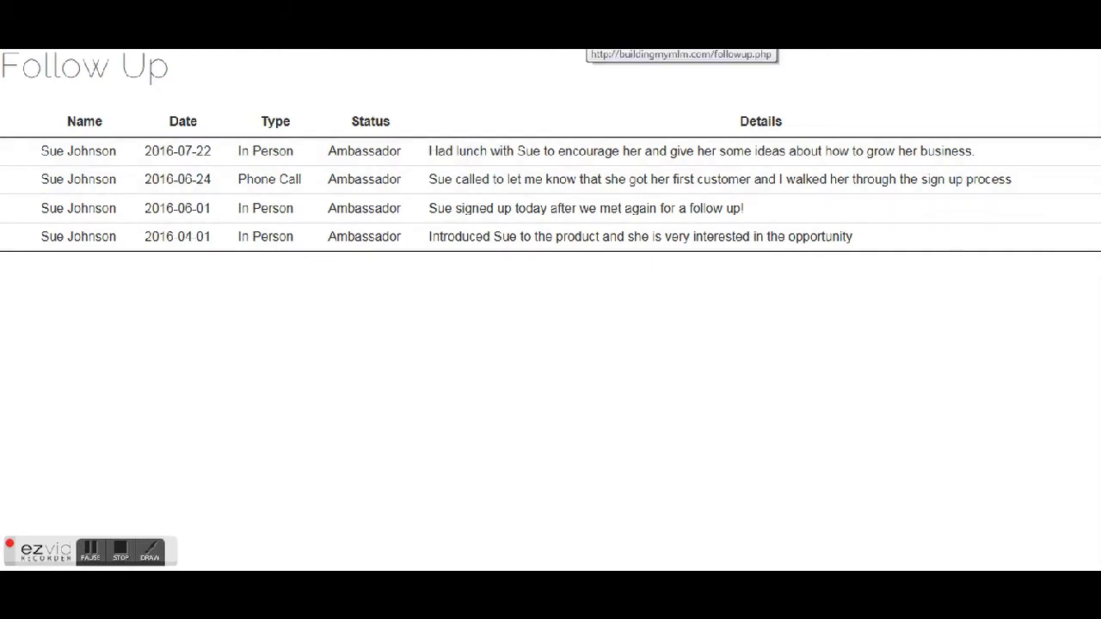
pyautogui.press('Escape')
# Step: Filter the follow-ups by the customer's first name, view the printable table, and clear the search
pyautogui.doubleClick(885, 152)
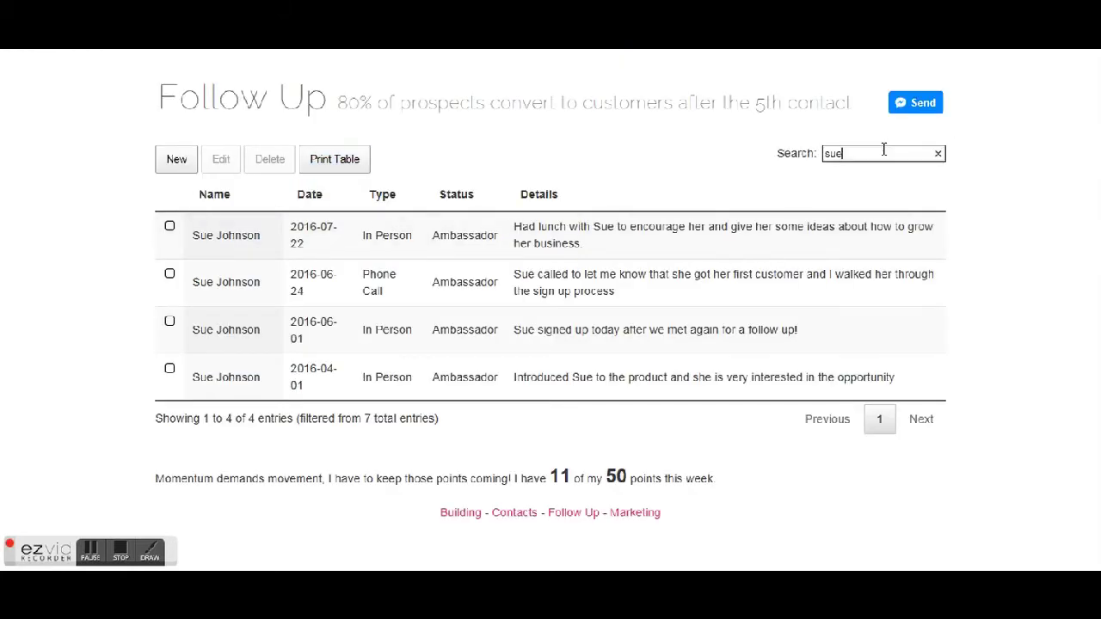
pyautogui.press('BackSpace')
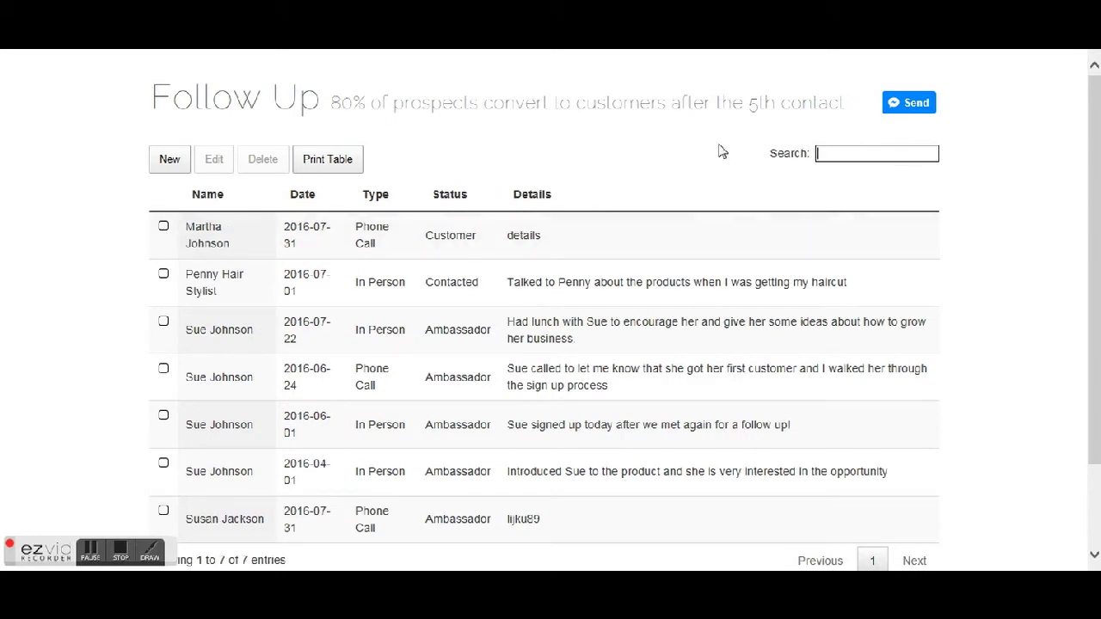
pyautogui.write('marth')
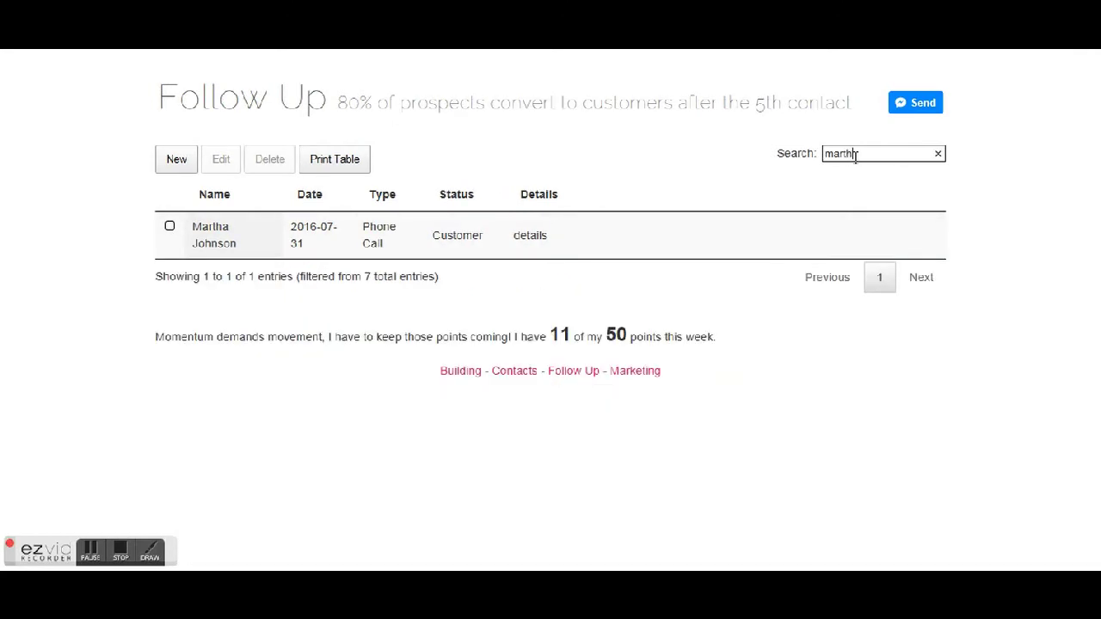
pyautogui.click(328, 163)
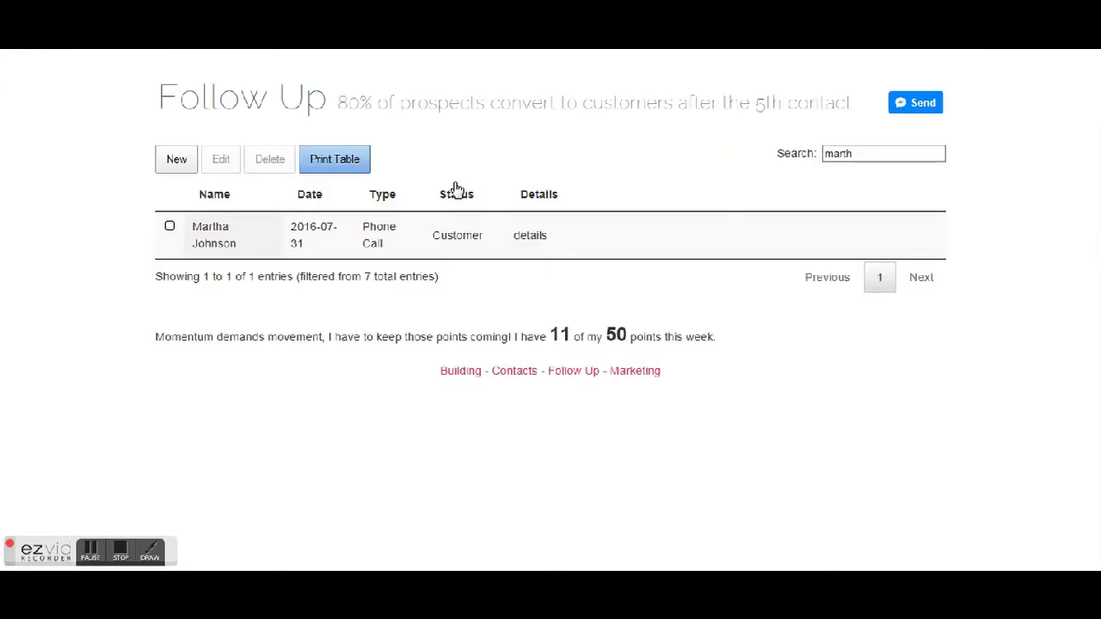
pyautogui.click(841, 155)
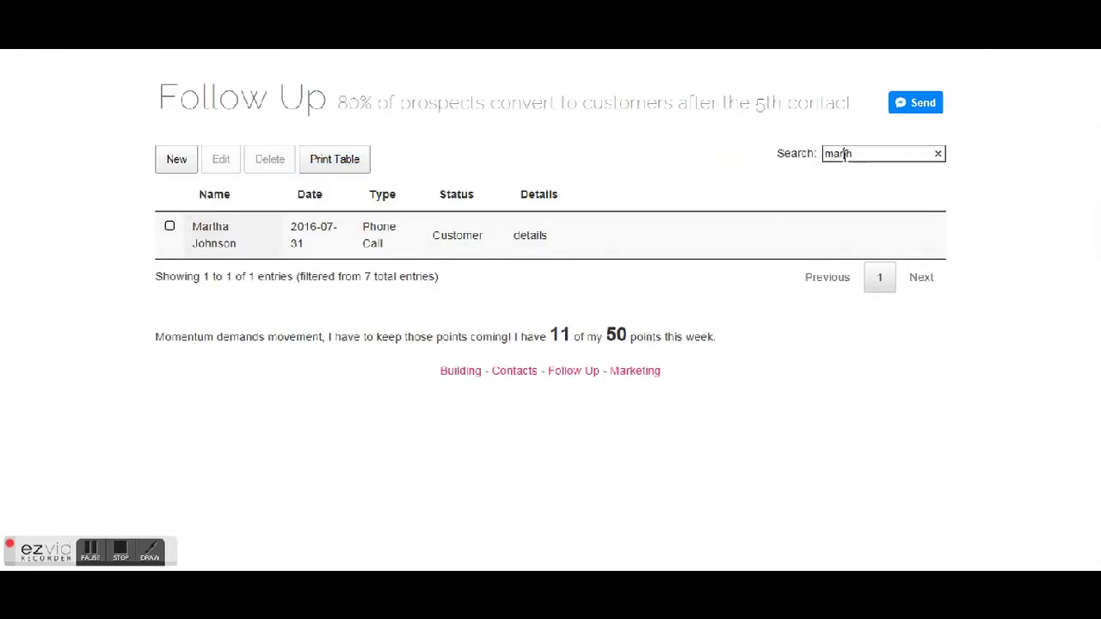
pyautogui.click(940, 155)
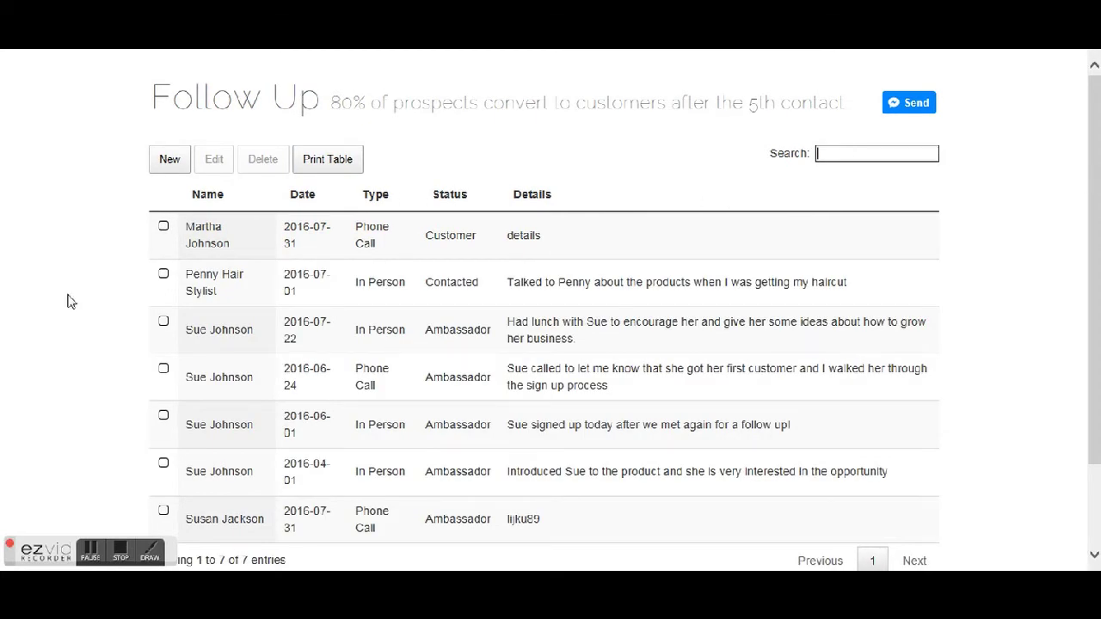
# Step: Start a new follow-up entry for the ambassador with several existing entries and enter "details here." as its details
pyautogui.click(169, 161)
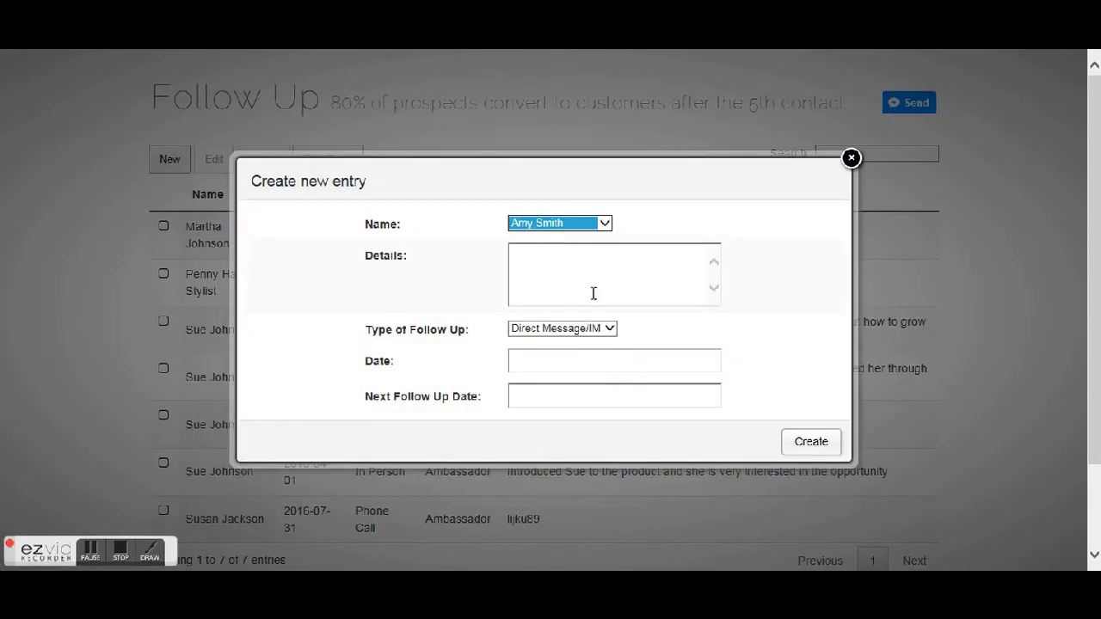
pyautogui.click(604, 224)
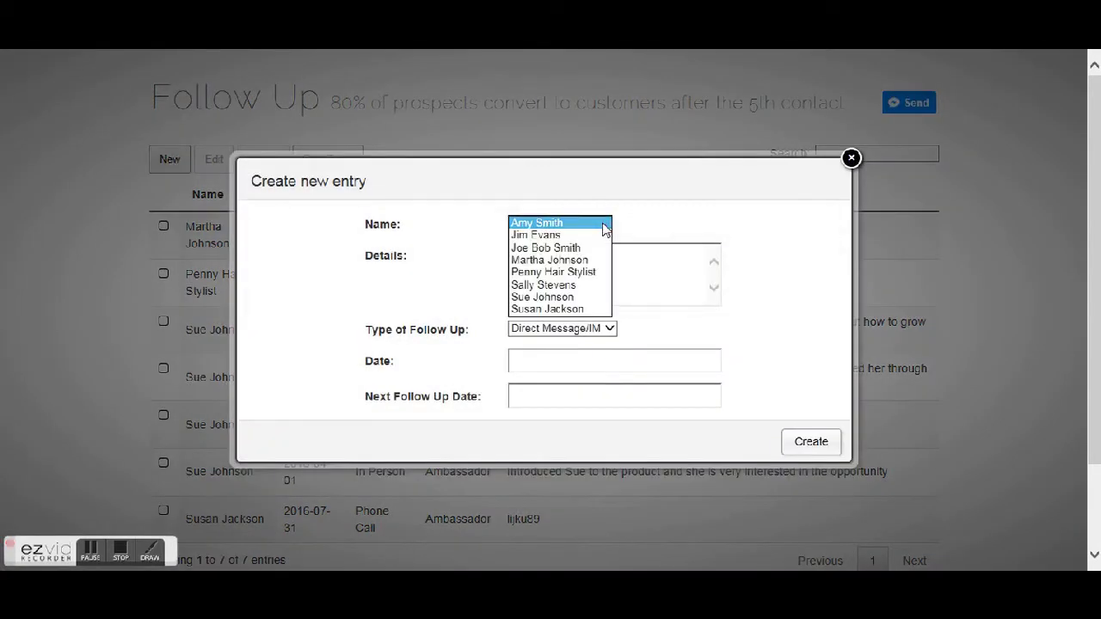
pyautogui.click(595, 297)
pyautogui.click(597, 296)
pyautogui.write('det')
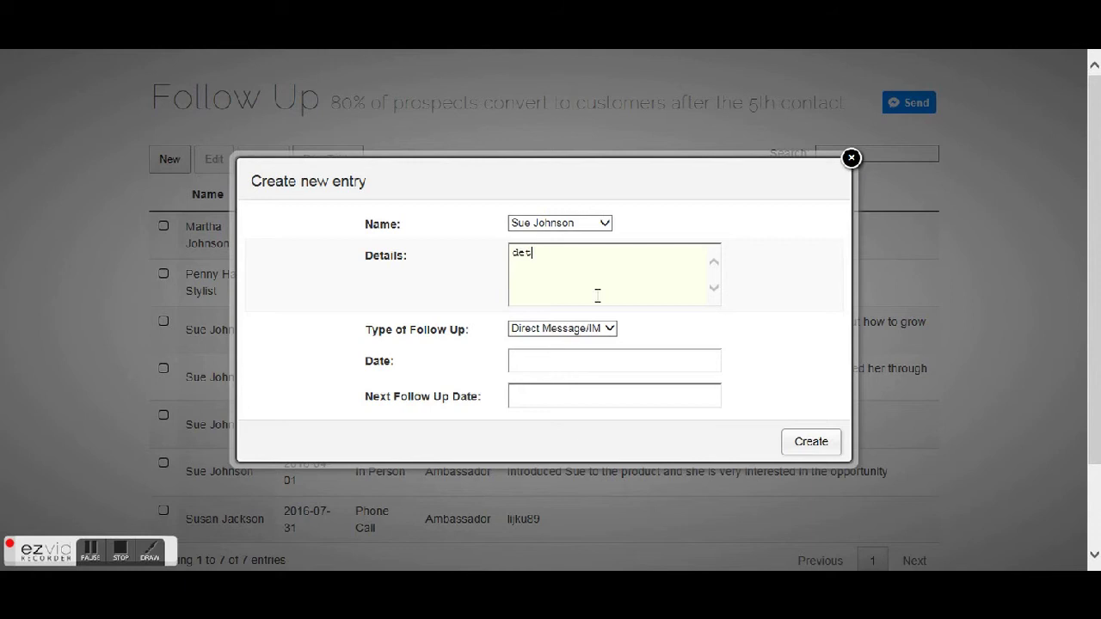
pyautogui.write('ails here.')
# Step: Set the new entry's type of follow-up to Phone Call and its date to 2016-08-02
pyautogui.click(594, 332)
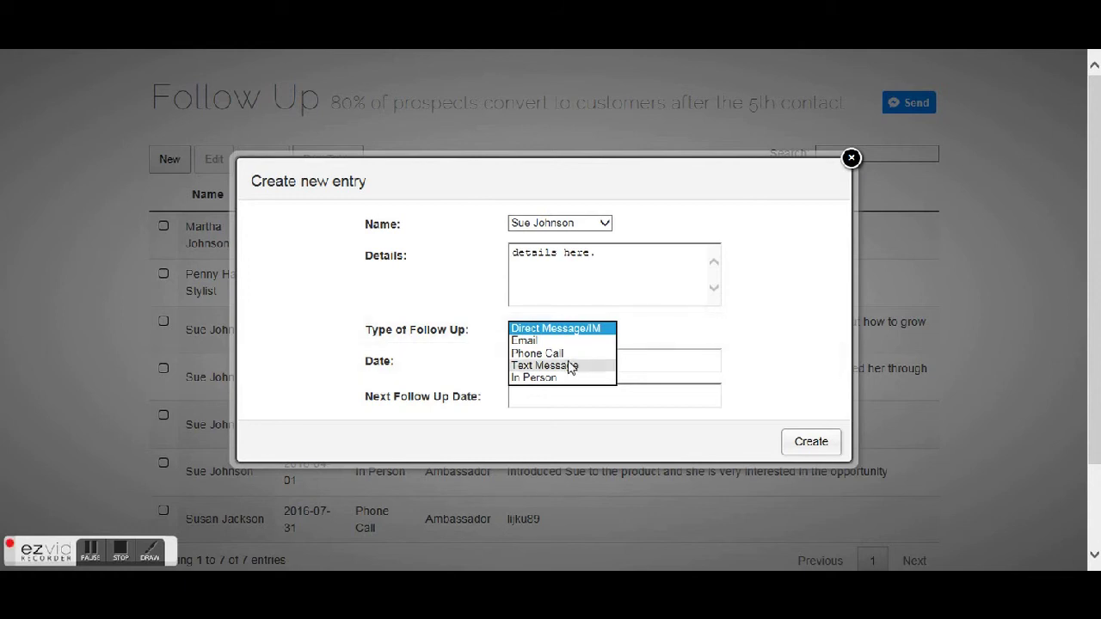
pyautogui.press('Escape')
pyautogui.press('Down')
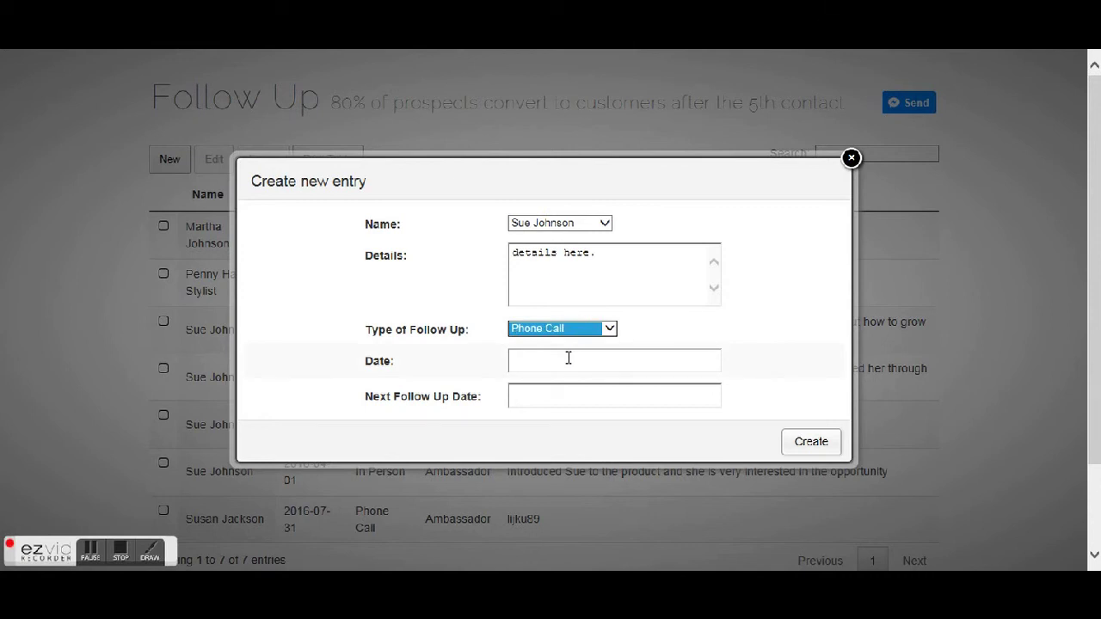
pyautogui.click(569, 358)
pyautogui.click(563, 443)
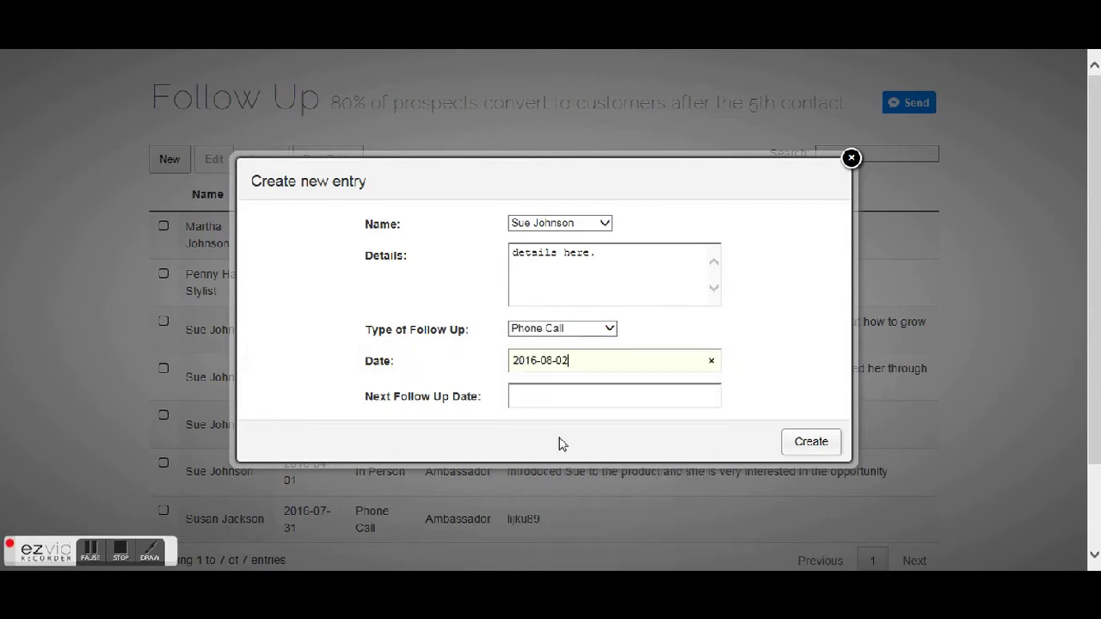
# Step: Set the next follow-up date to 2016-09-03 and create the entry
pyautogui.click(585, 403)
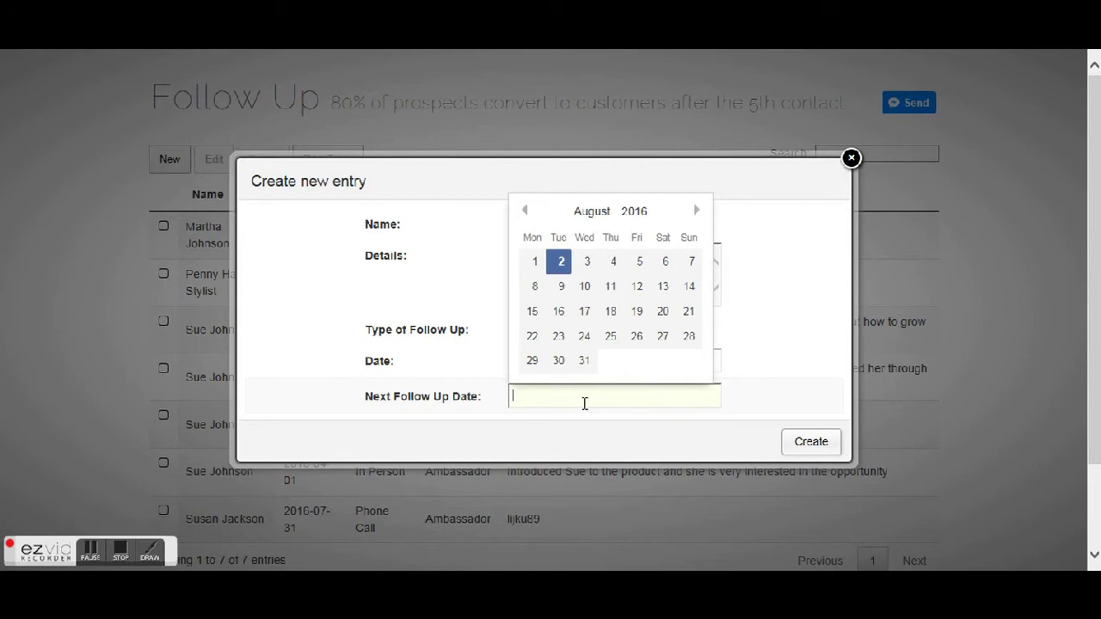
pyautogui.click(585, 404)
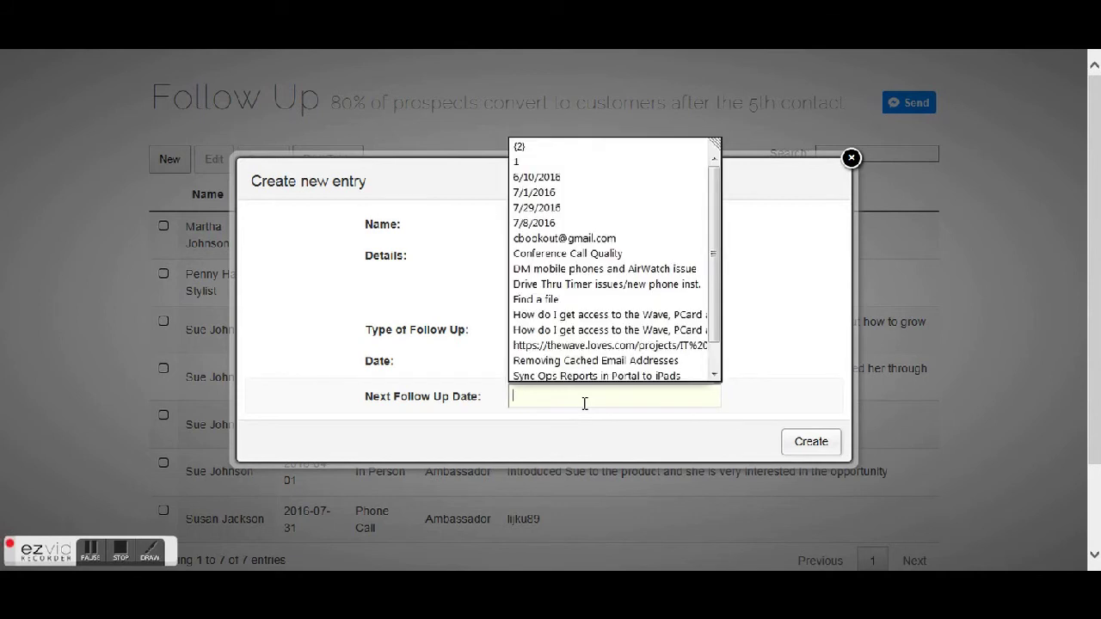
pyautogui.press('Escape')
pyautogui.click(774, 372)
pyautogui.click(653, 394)
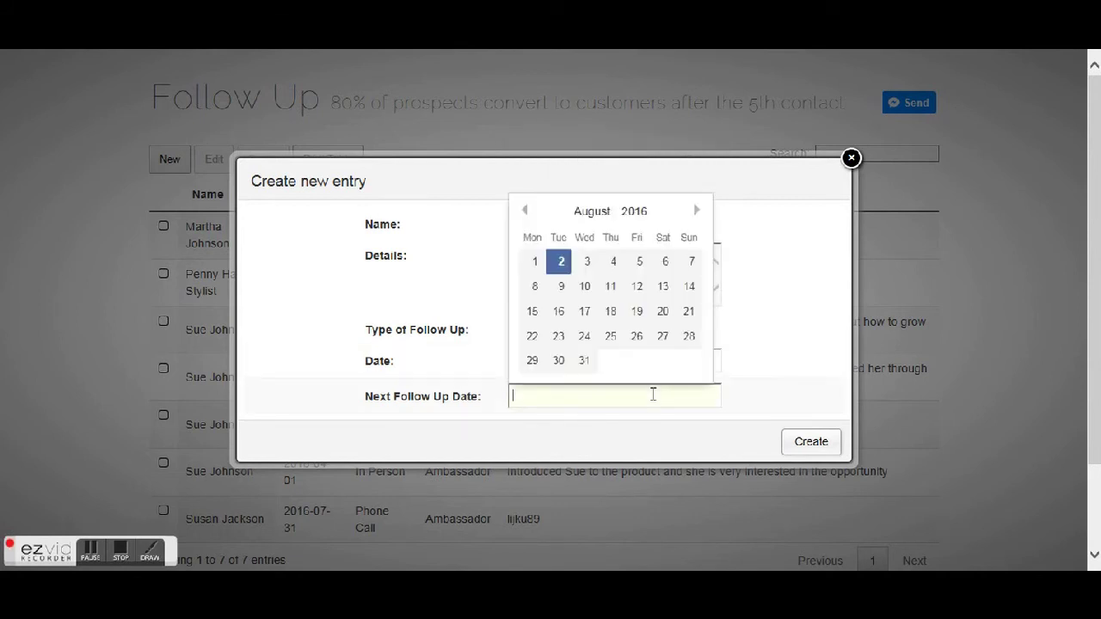
pyautogui.click(697, 211)
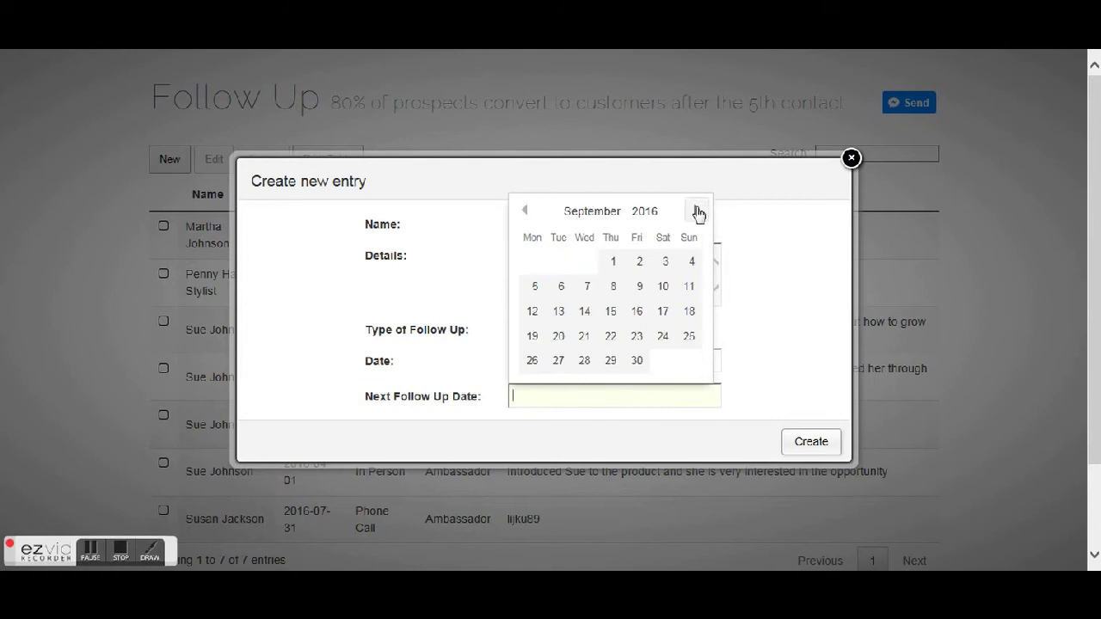
pyautogui.click(665, 261)
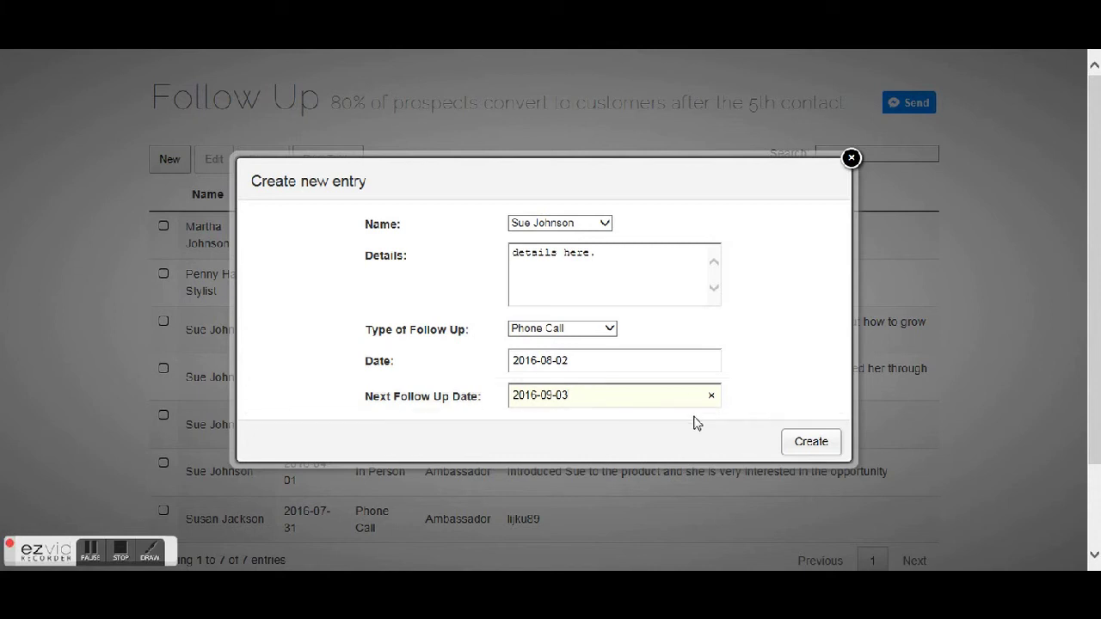
pyautogui.click(811, 445)
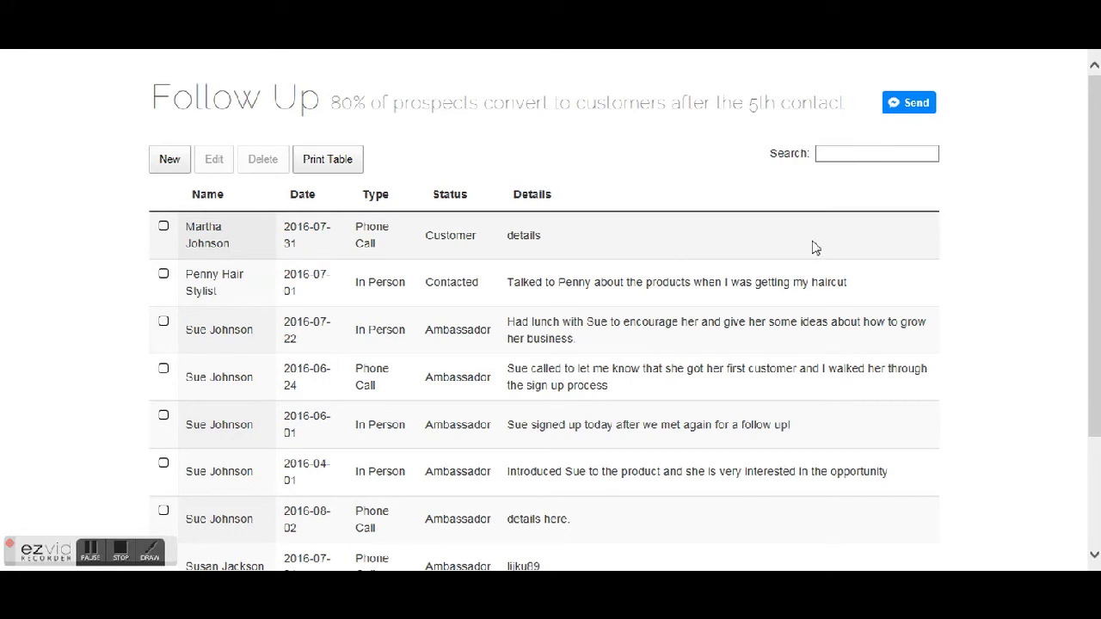
# Step: Draft a Facebook message sharing the Plexus link with a friend, reading "hey here is the link to order.", and cancel it
pyautogui.click(910, 107)
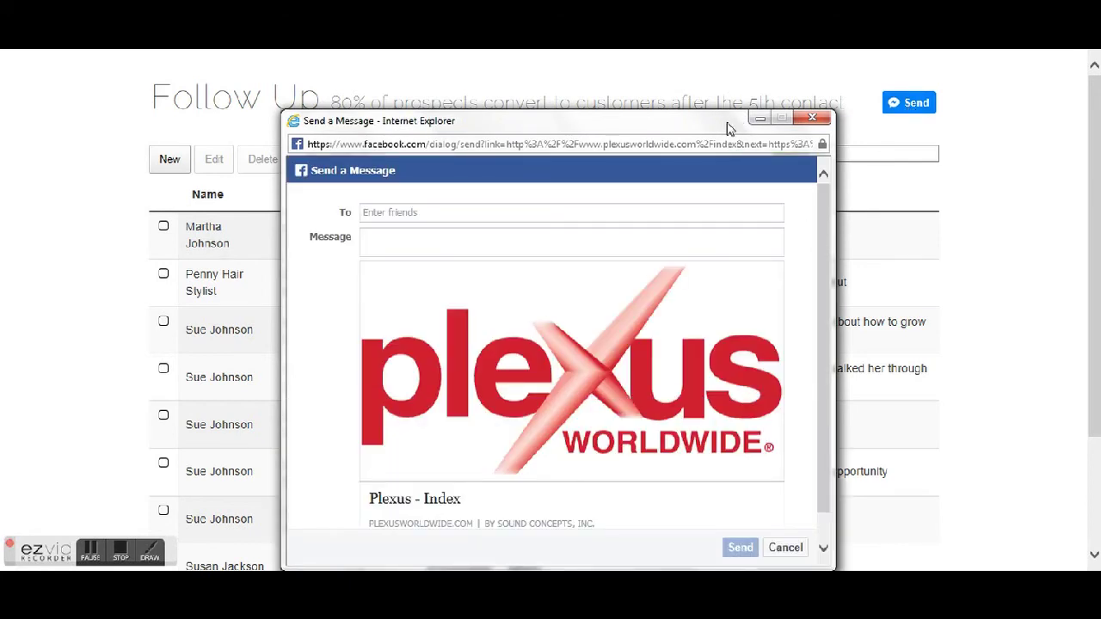
pyautogui.moveTo(727, 127); pyautogui.dragTo(826, 92)
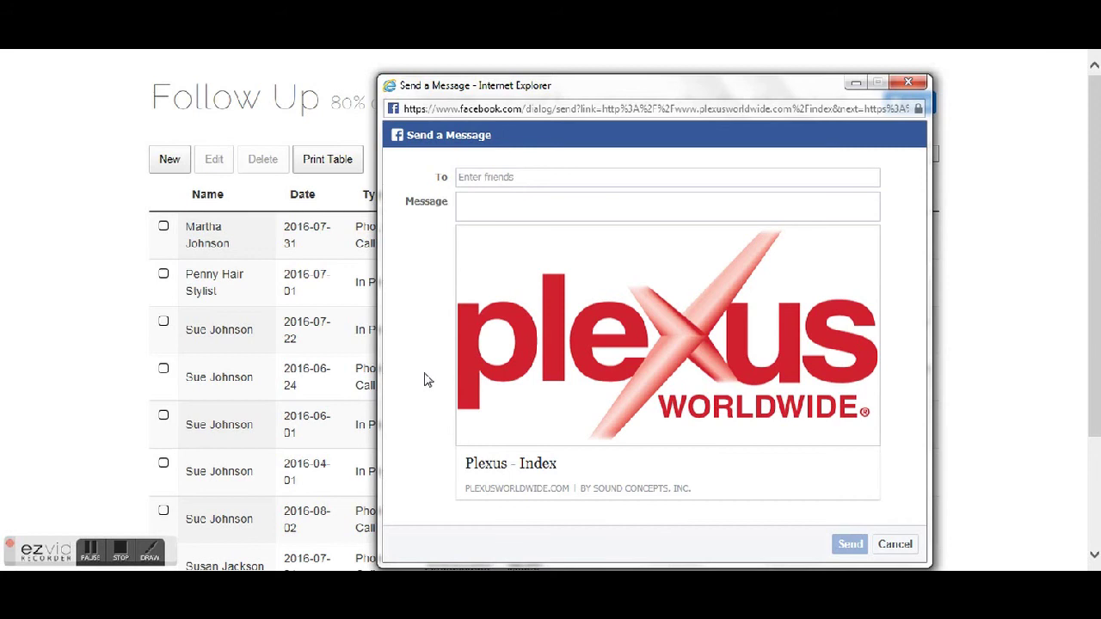
pyautogui.click(498, 178)
pyautogui.write('qu')
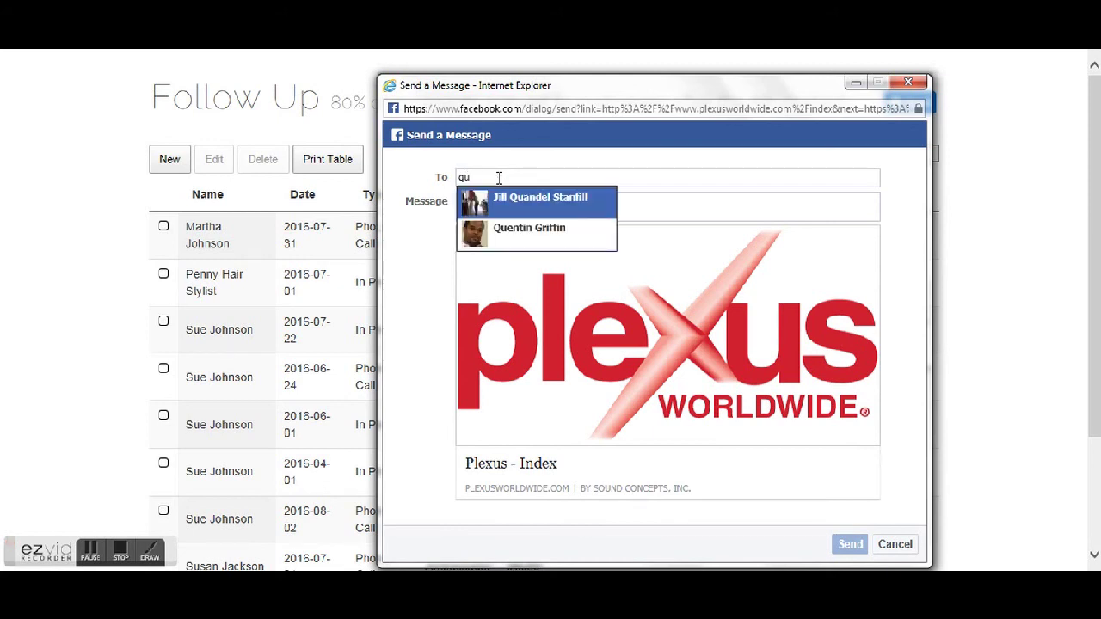
pyautogui.write('e')
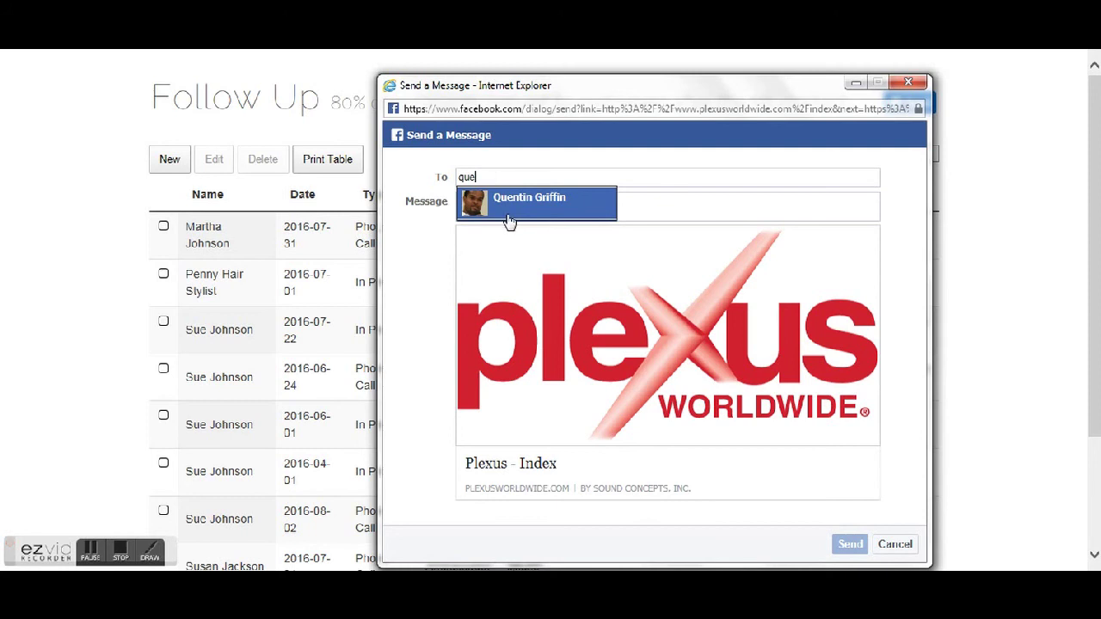
pyautogui.click(523, 198)
pyautogui.click(523, 198)
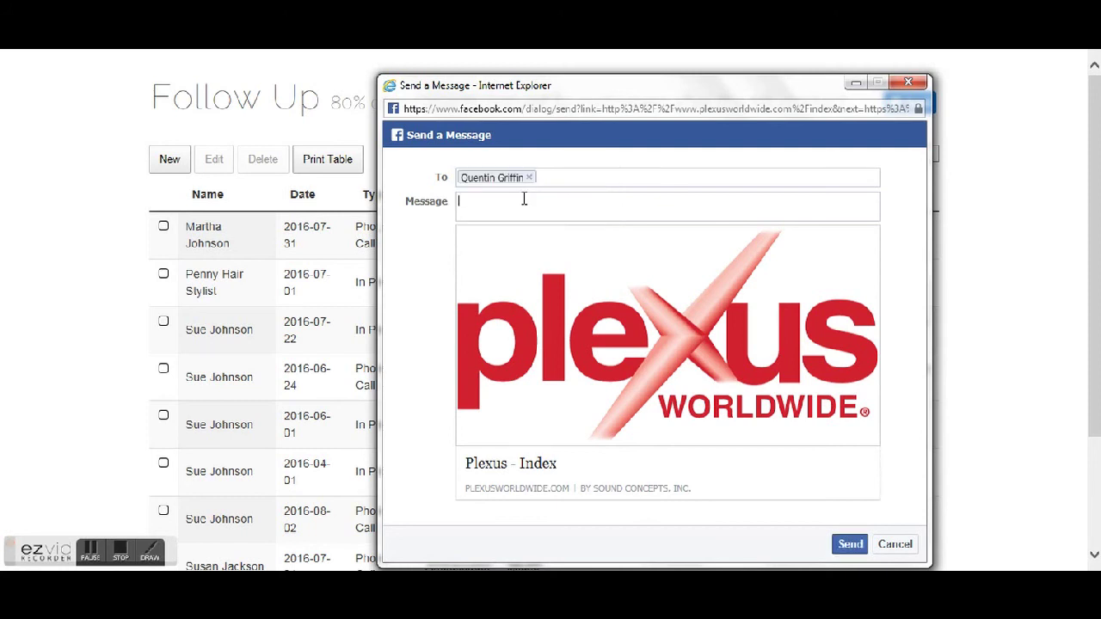
pyautogui.write('hey here is the link to order.')
pyautogui.click(895, 544)
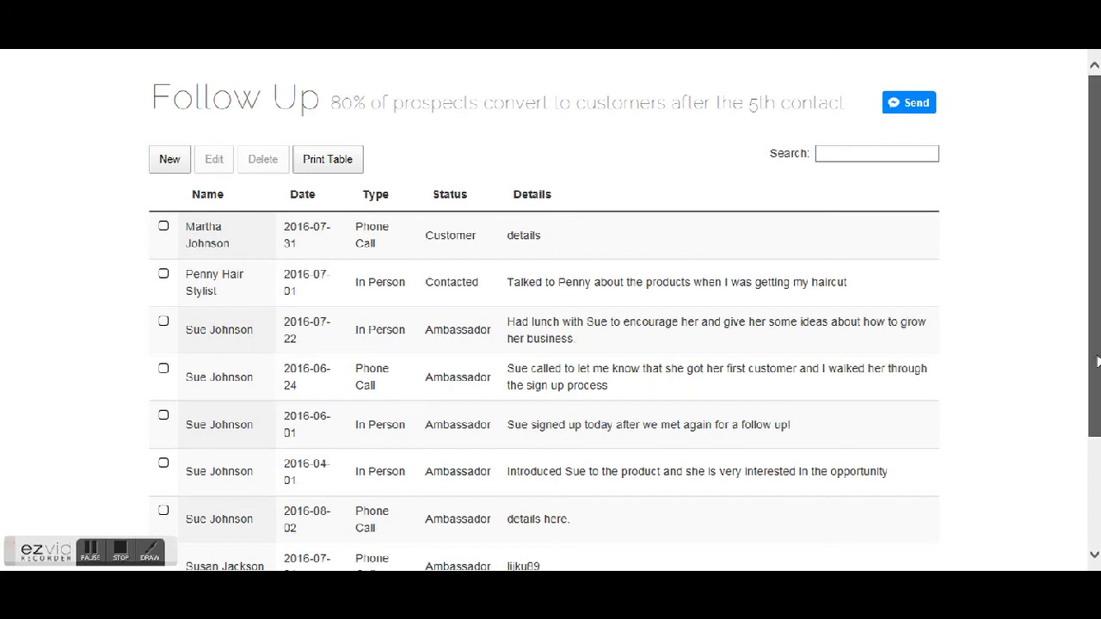
# Step: Examine the weekly points progress beneath the follow-up table
pyautogui.moveTo(1097, 361); pyautogui.dragTo(1097, 469)
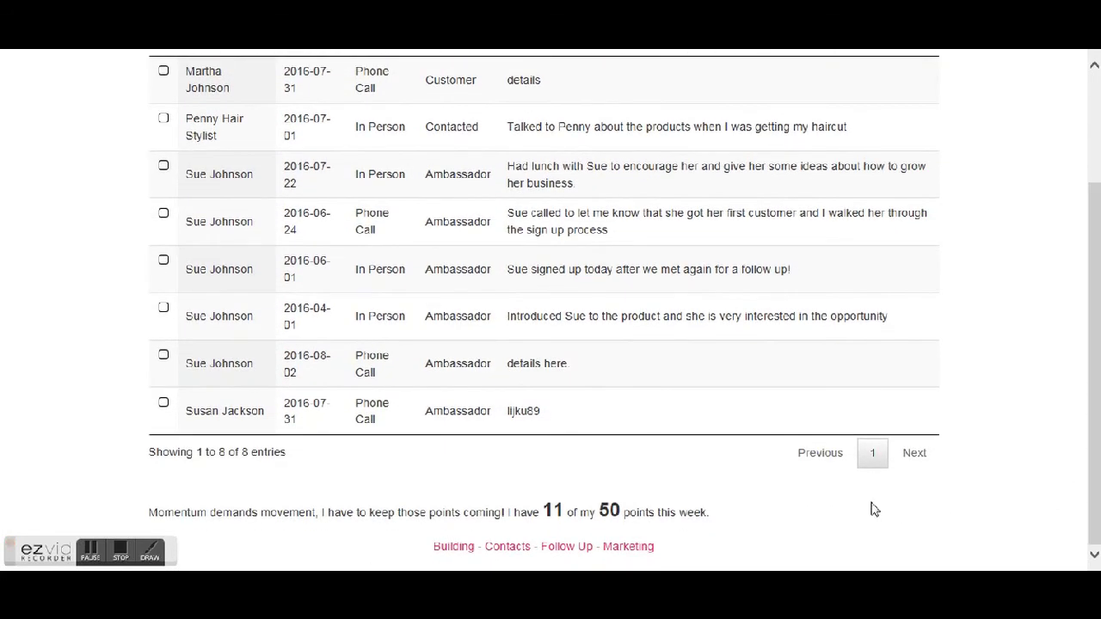
pyautogui.moveTo(1096, 322)
pyautogui.mouseDown()
pyautogui.moveTo(1096, 261)
pyautogui.moveTo(1097, 332)
pyautogui.mouseUp()
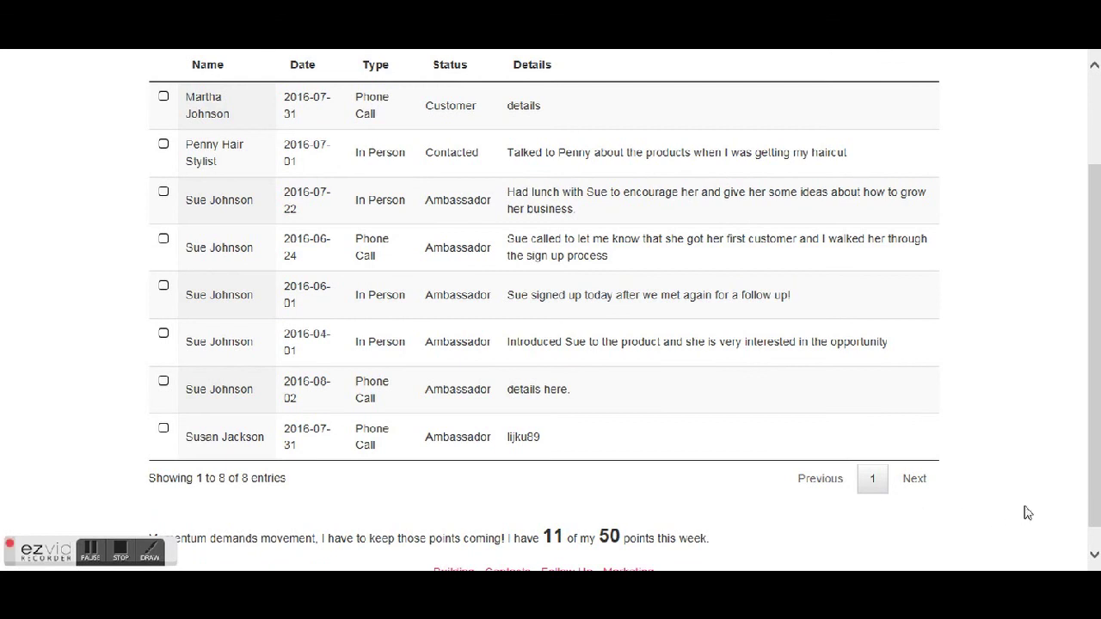
pyautogui.scroll(-1, 1096, 437)
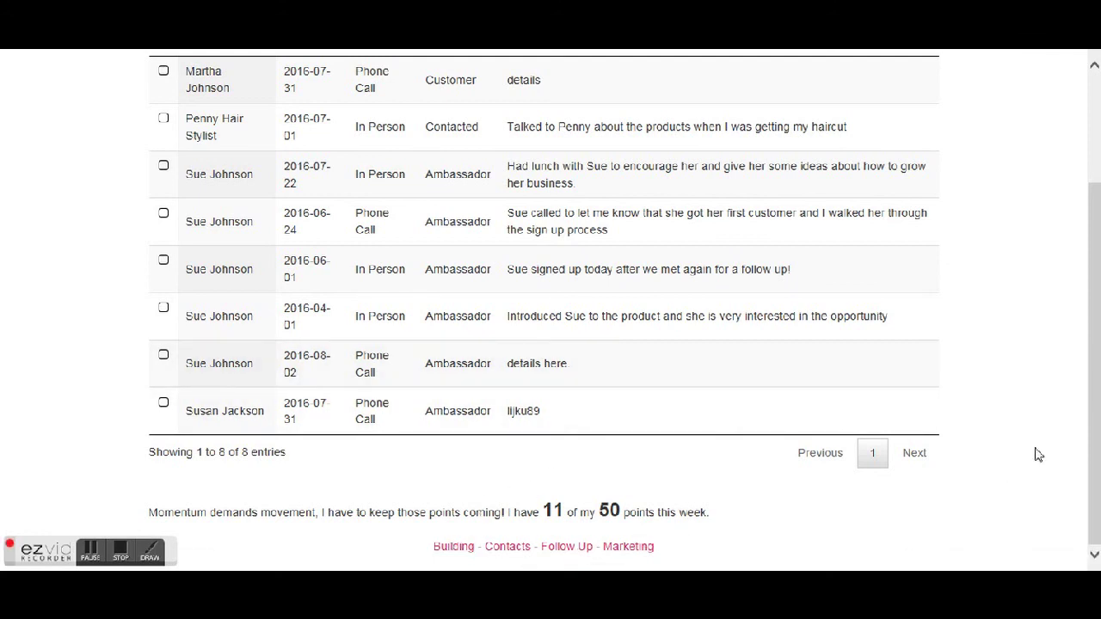
pyautogui.scroll(3, 1090, 334)
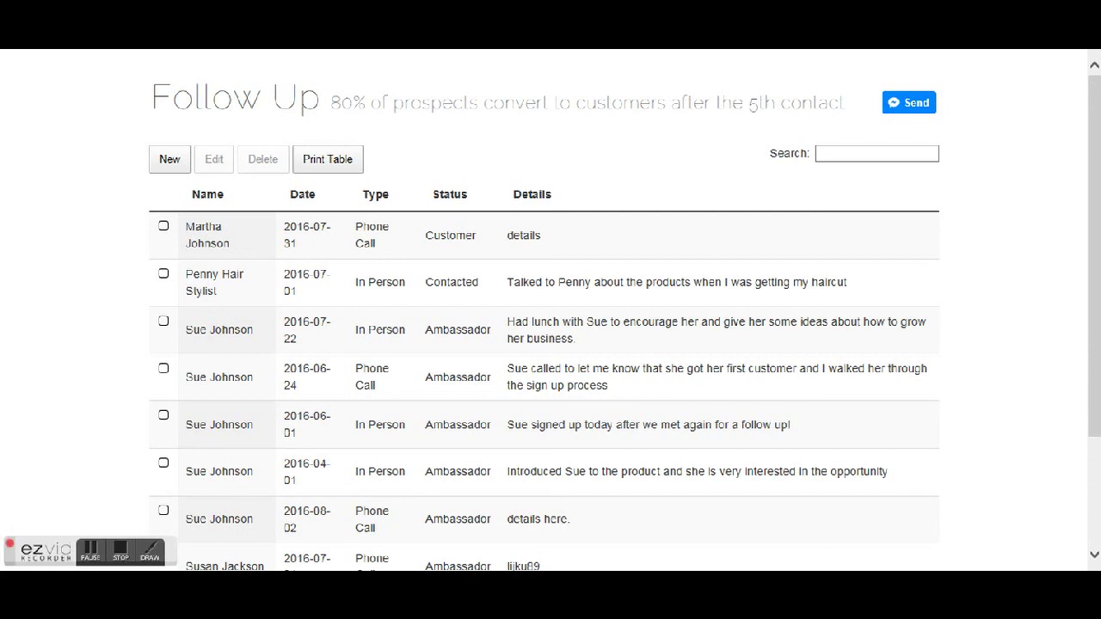
# Step: View the report of due or past due follow-ups from the Building home page and return to that page
pyautogui.hotkey('alt', 'Left')
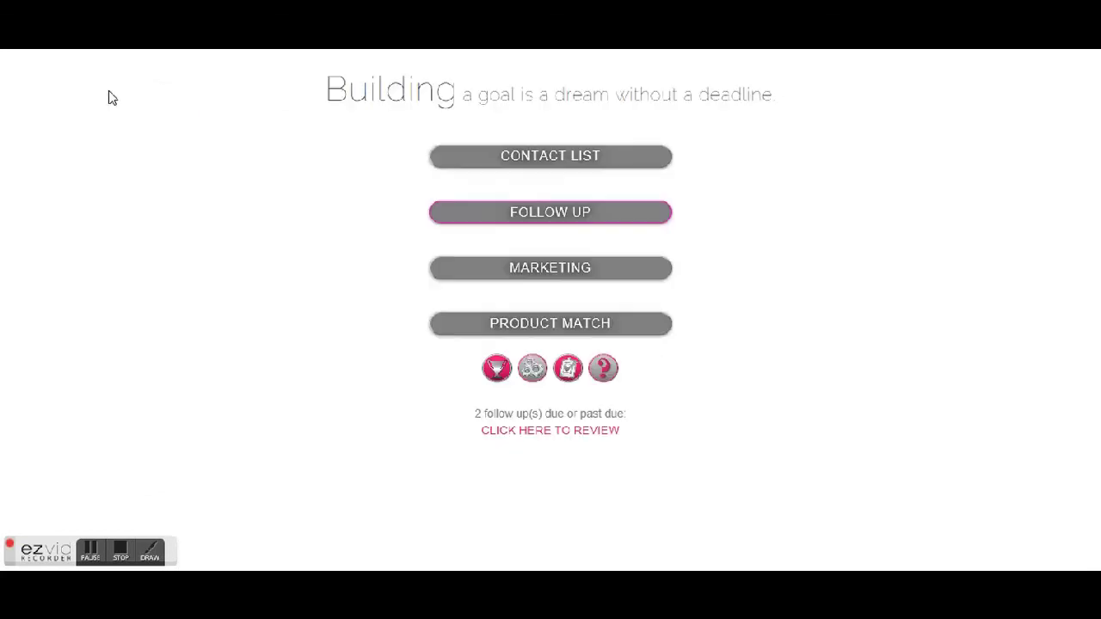
pyautogui.click(592, 432)
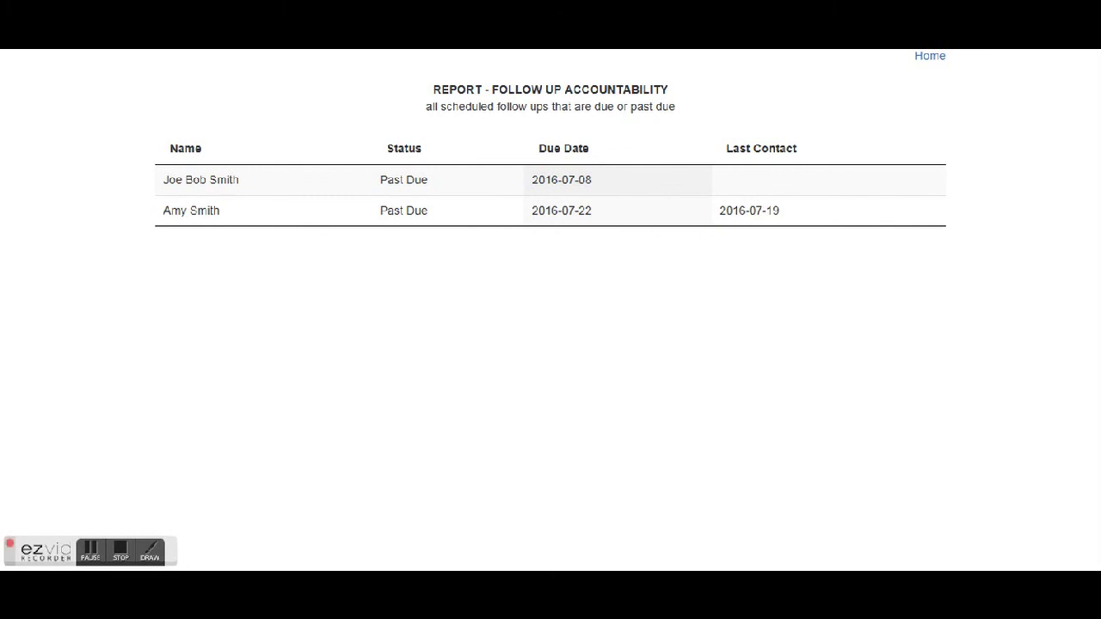
pyautogui.hotkey('alt', 'Left')
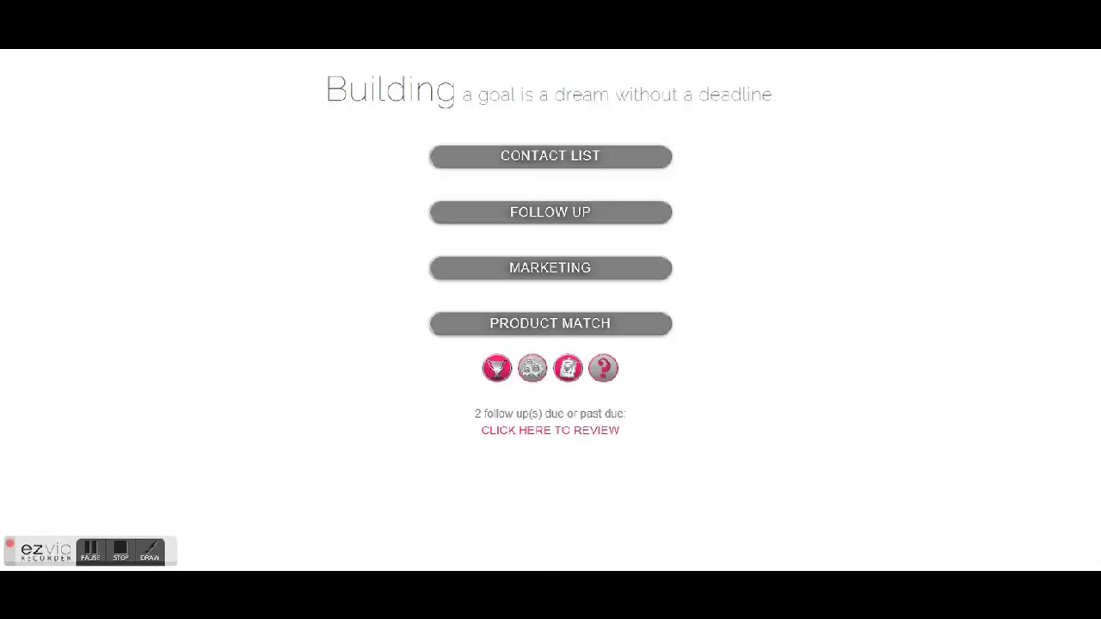